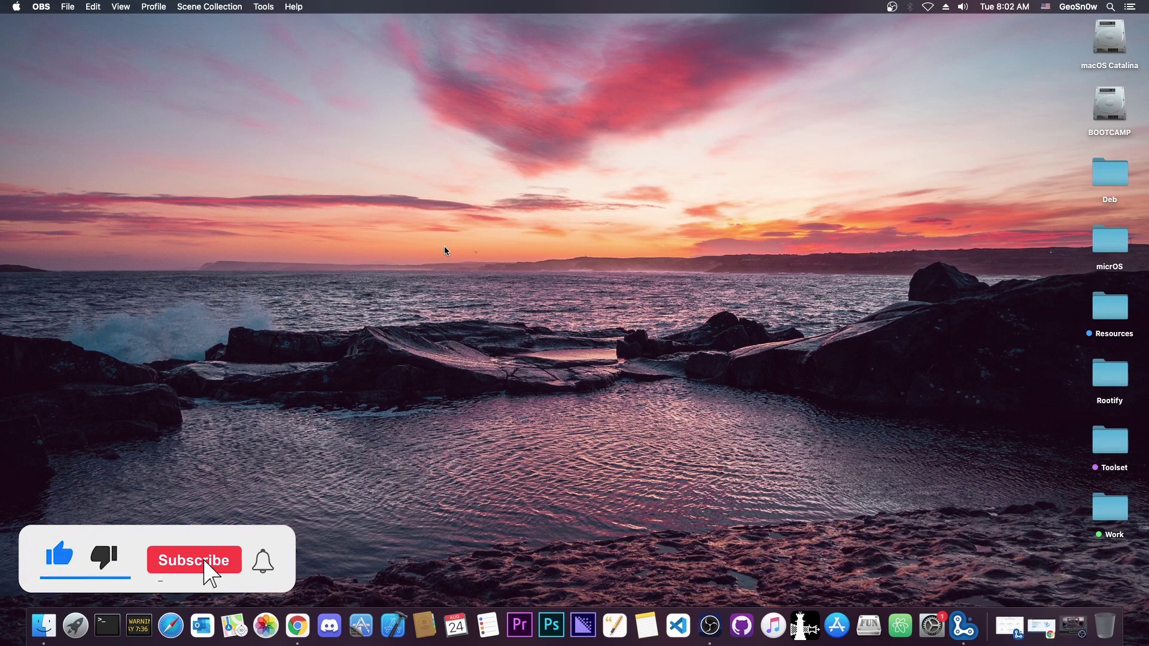
Bring Chrome up from the Dock to show the iToolab UnlockGo page.
{"action": "left_click", "coordinate": [963, 625]}
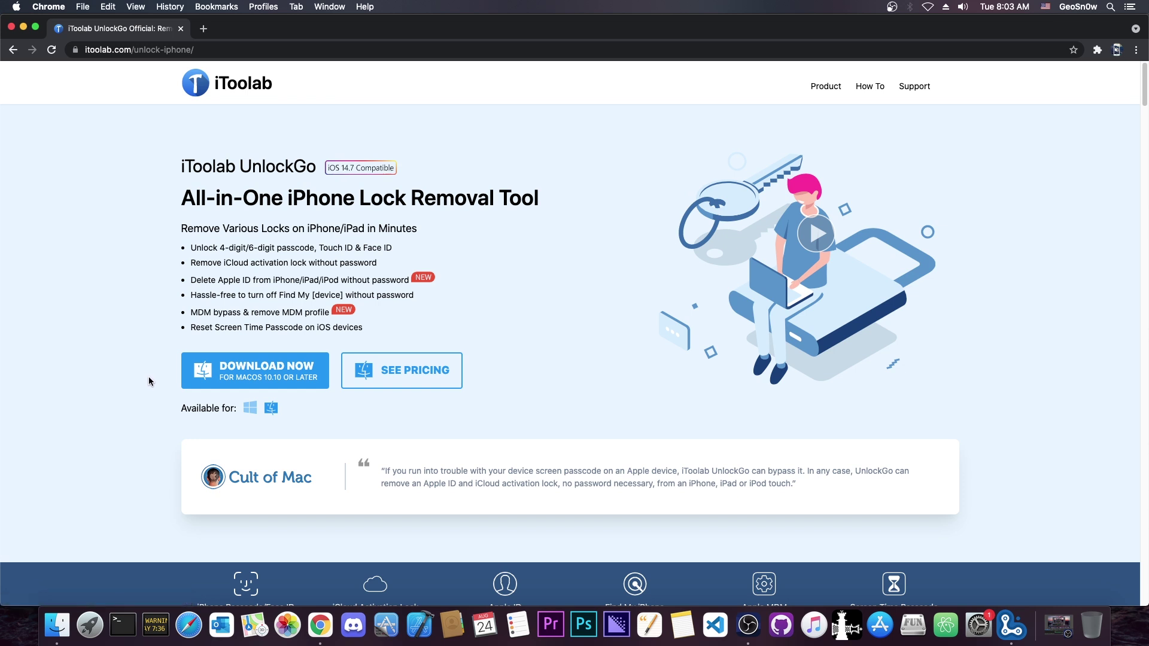
Switch the download to the Windows version, then back to macOS.
{"action": "left_click", "coordinate": [251, 412]}
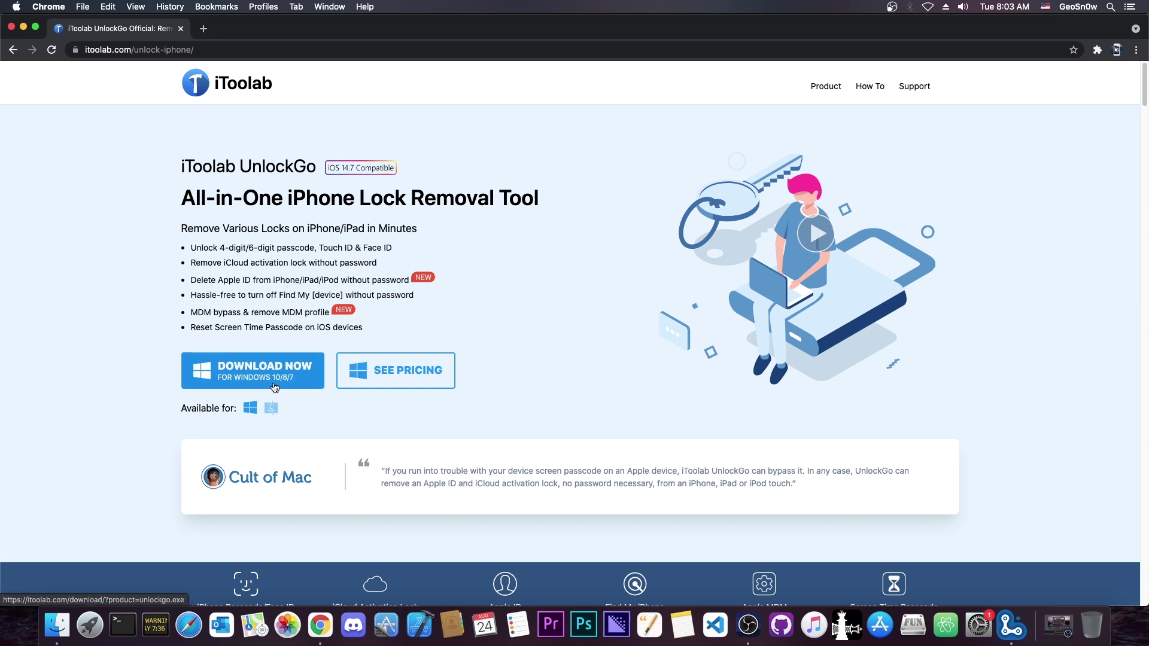
{"action": "left_click", "coordinate": [273, 410]}
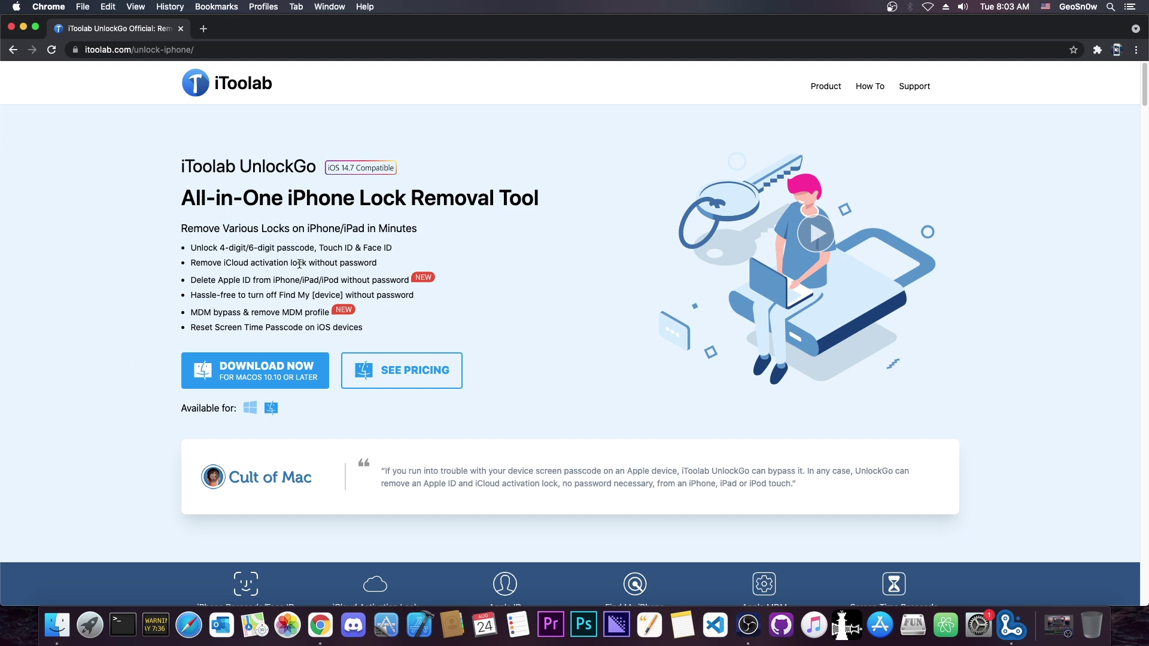
{"action": "scroll", "coordinate": [296, 270], "scroll_direction": "down", "scroll_amount": 1}
{"action": "scroll", "coordinate": [297, 269], "scroll_direction": "down", "scroll_amount": 3}
{"action": "scroll", "coordinate": [296, 271], "scroll_direction": "down", "scroll_amount": 3}
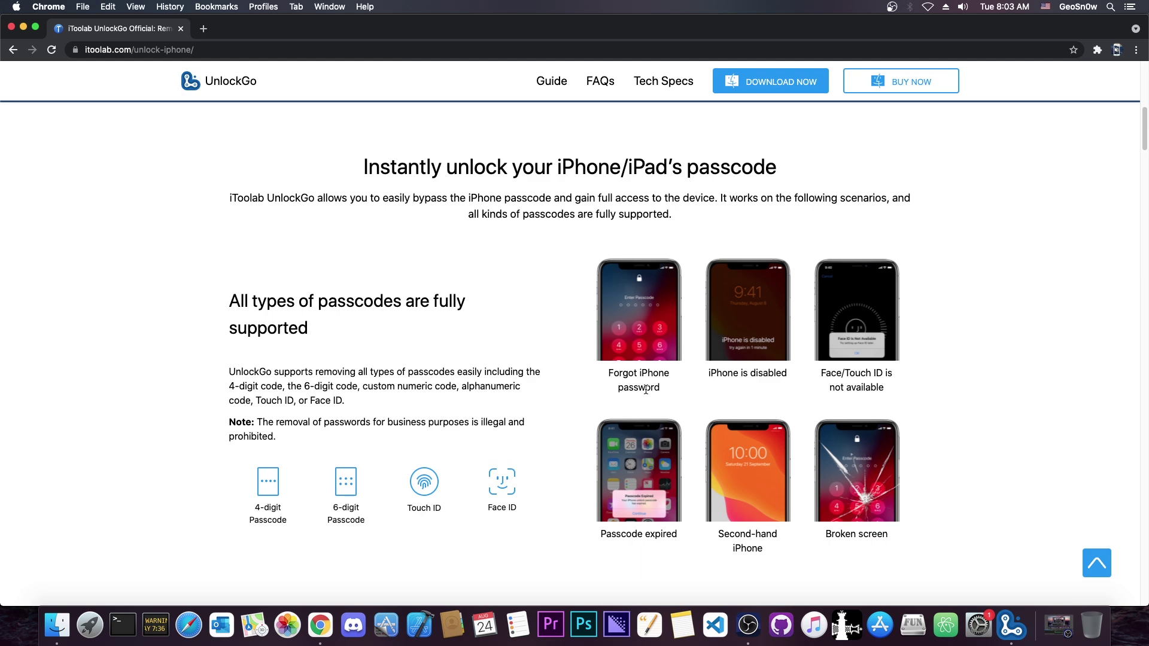
{"action": "scroll", "coordinate": [900, 435], "scroll_direction": "down", "scroll_amount": 2}
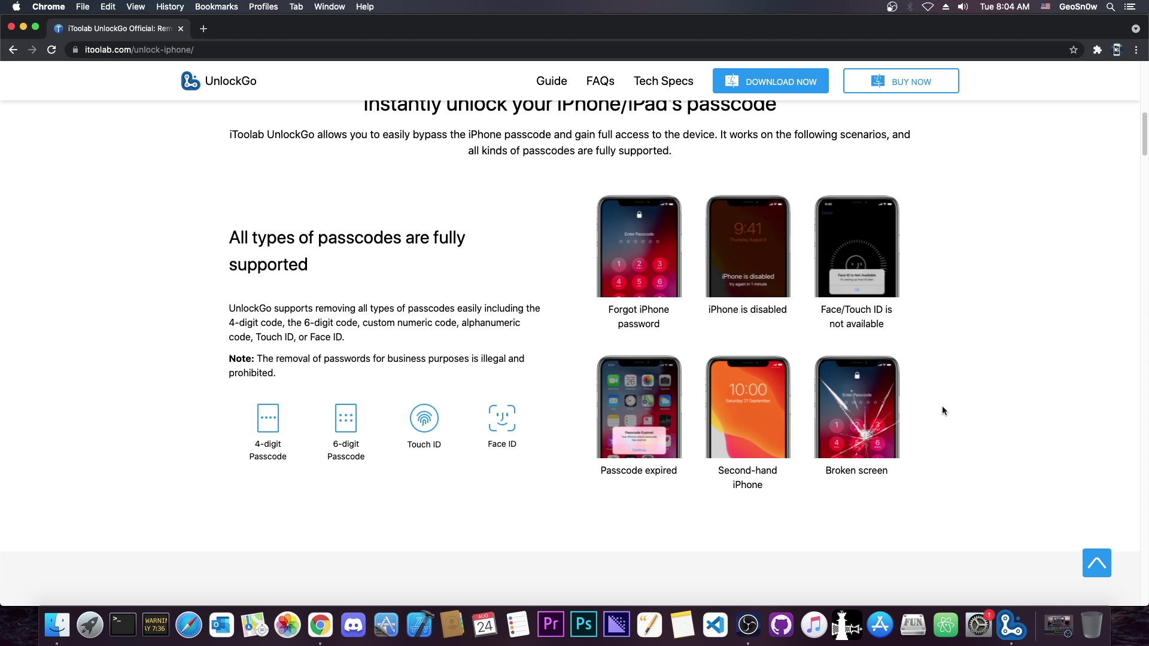
{"action": "scroll", "coordinate": [918, 488], "scroll_direction": "down", "scroll_amount": 1}
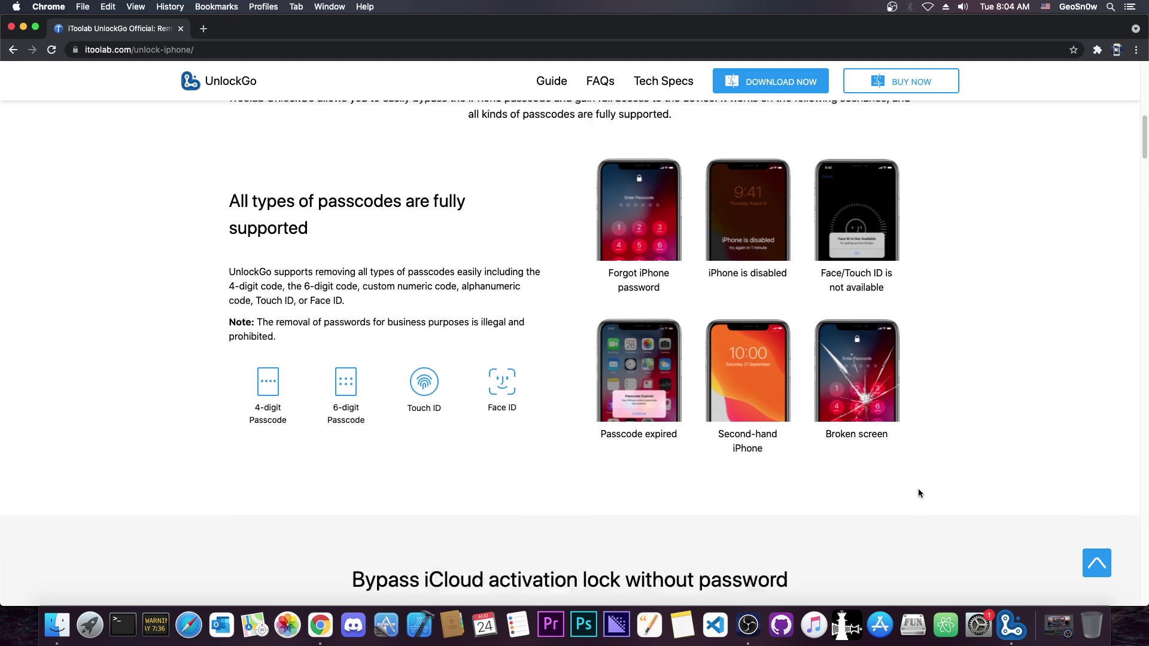
{"action": "scroll", "coordinate": [917, 488], "scroll_direction": "down", "scroll_amount": 3}
{"action": "scroll", "coordinate": [916, 491], "scroll_direction": "down", "scroll_amount": 5}
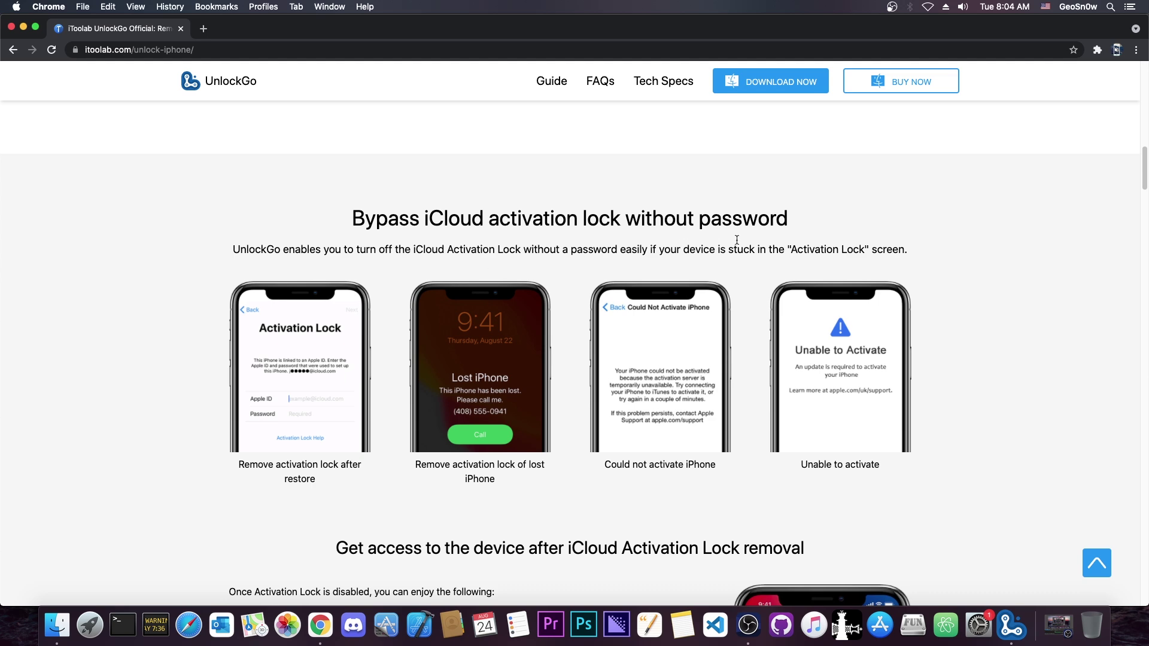
{"action": "scroll", "coordinate": [556, 257], "scroll_direction": "down", "scroll_amount": 2}
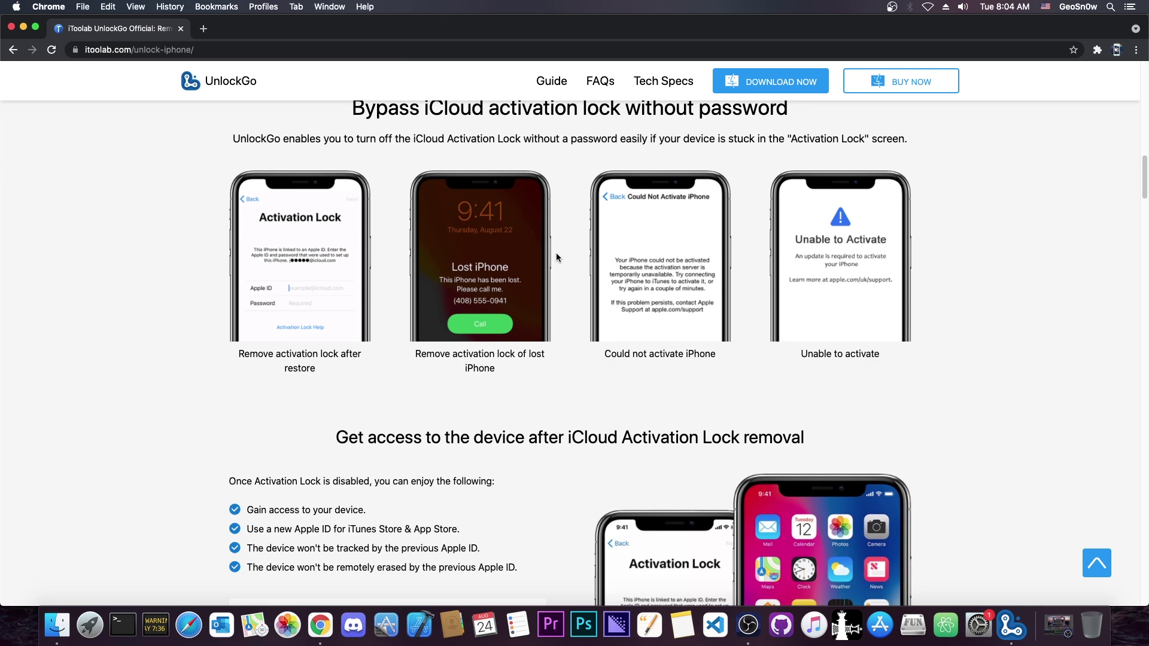
{"action": "scroll", "coordinate": [557, 258], "scroll_direction": "down", "scroll_amount": 10}
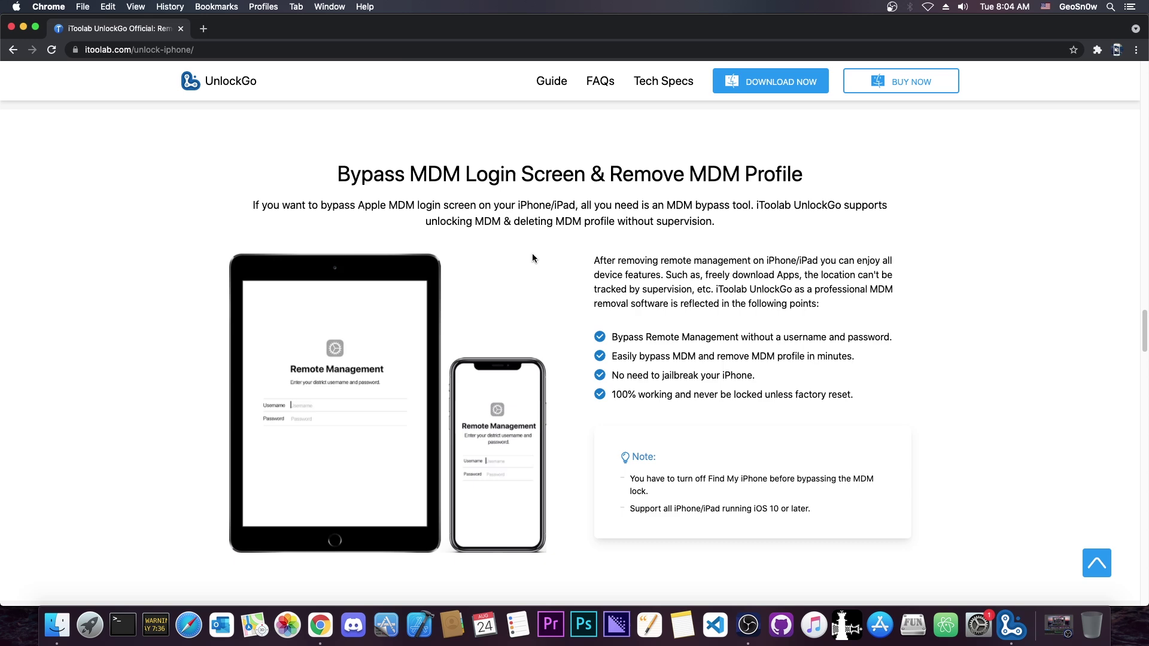
{"action": "scroll", "coordinate": [513, 268], "scroll_direction": "down", "scroll_amount": 3}
{"action": "scroll", "coordinate": [515, 274], "scroll_direction": "down", "scroll_amount": 5}
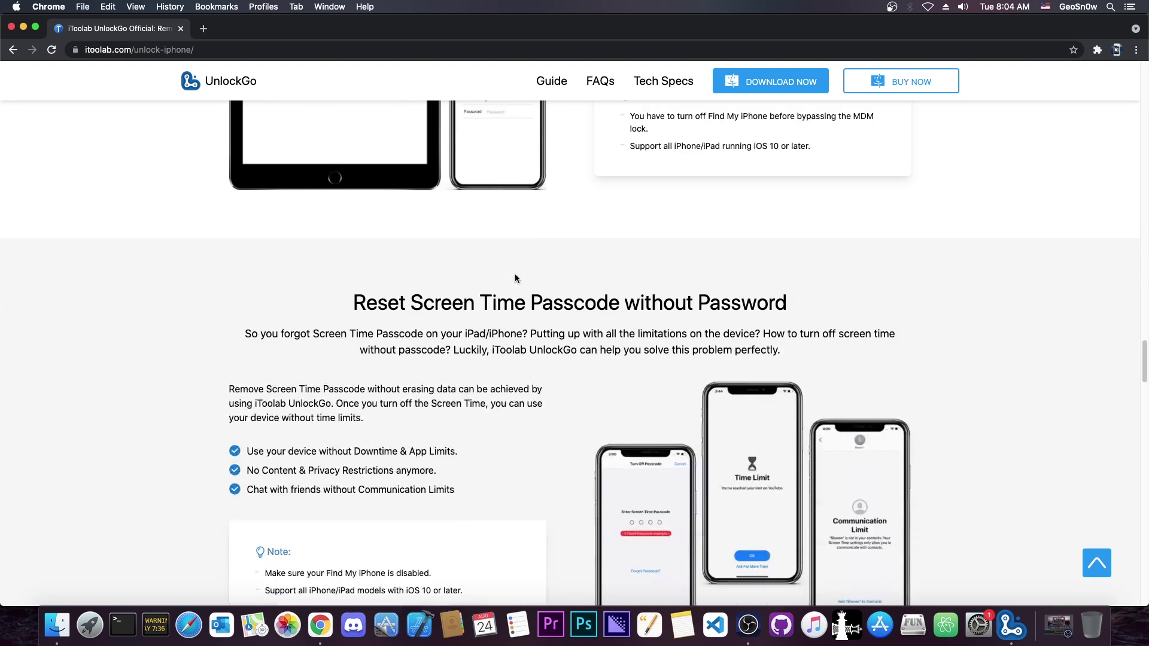
{"action": "scroll", "coordinate": [514, 274], "scroll_direction": "down", "scroll_amount": 2}
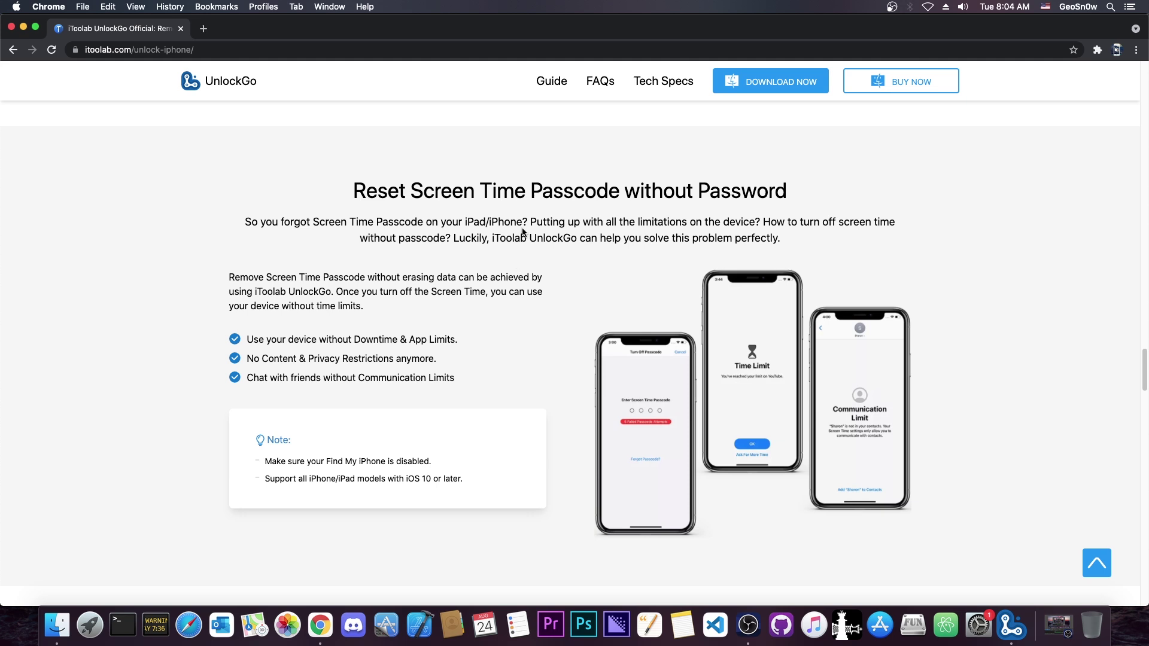
{"action": "scroll", "coordinate": [503, 314], "scroll_direction": "down", "scroll_amount": 1}
{"action": "scroll", "coordinate": [503, 312], "scroll_direction": "down", "scroll_amount": 5}
{"action": "scroll", "coordinate": [449, 300], "scroll_direction": "down", "scroll_amount": 3}
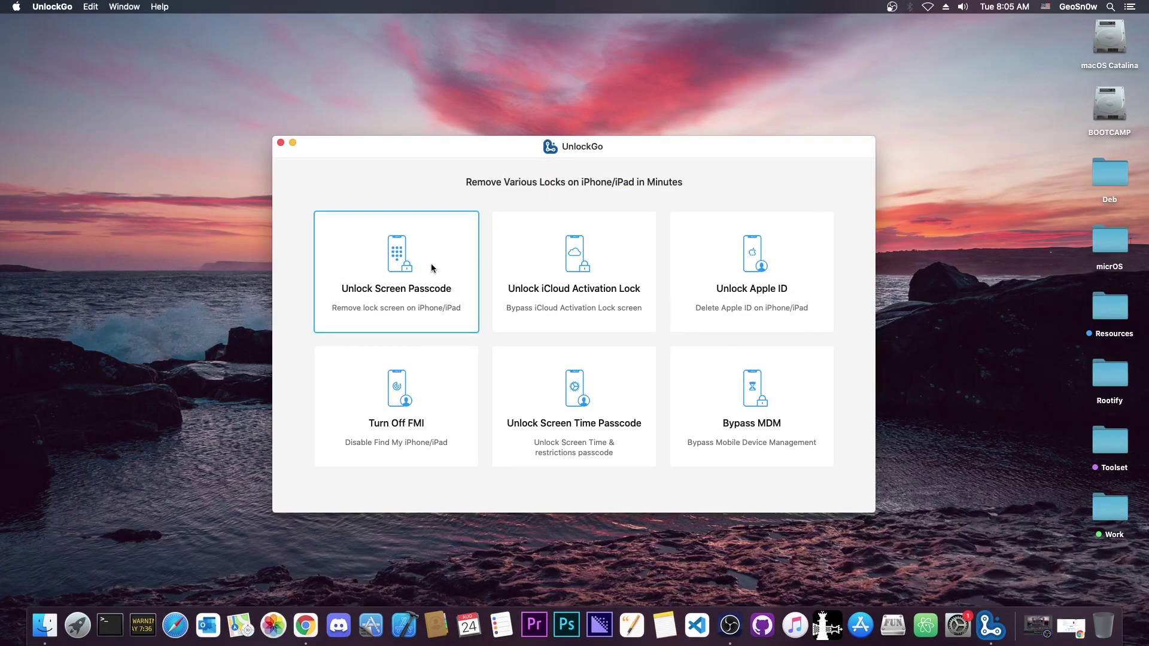
Nudge the UnlockGo window lower and choose the Unlock Screen Passcode card.
{"action": "left_click_drag", "start_coordinate": [492, 153], "coordinate": [484, 172]}
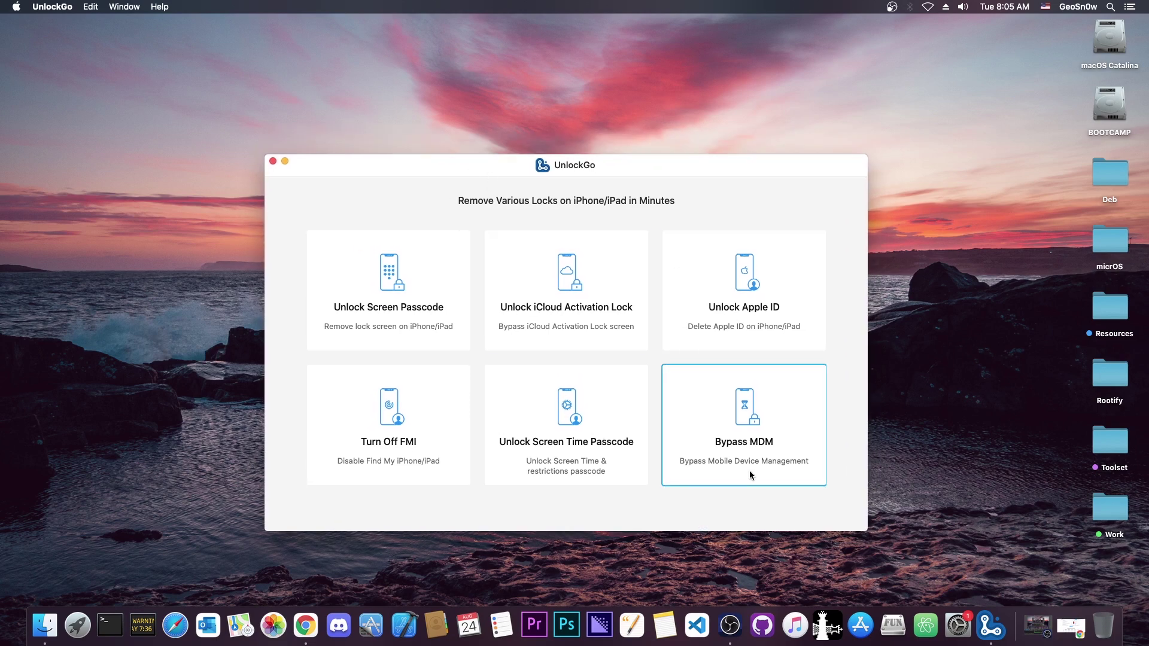
{"action": "left_click", "coordinate": [407, 312]}
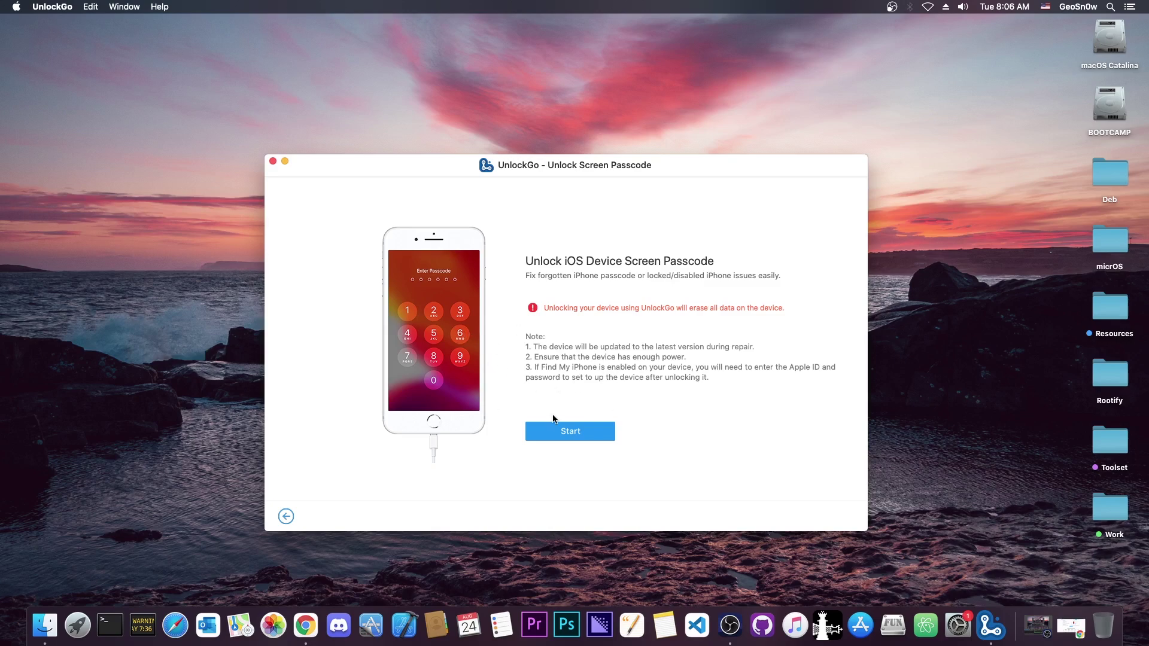
Start passcode removal and download the iOS 14.7.1 firmware package.
{"action": "left_click", "coordinate": [579, 433]}
{"action": "left_click", "coordinate": [421, 345]}
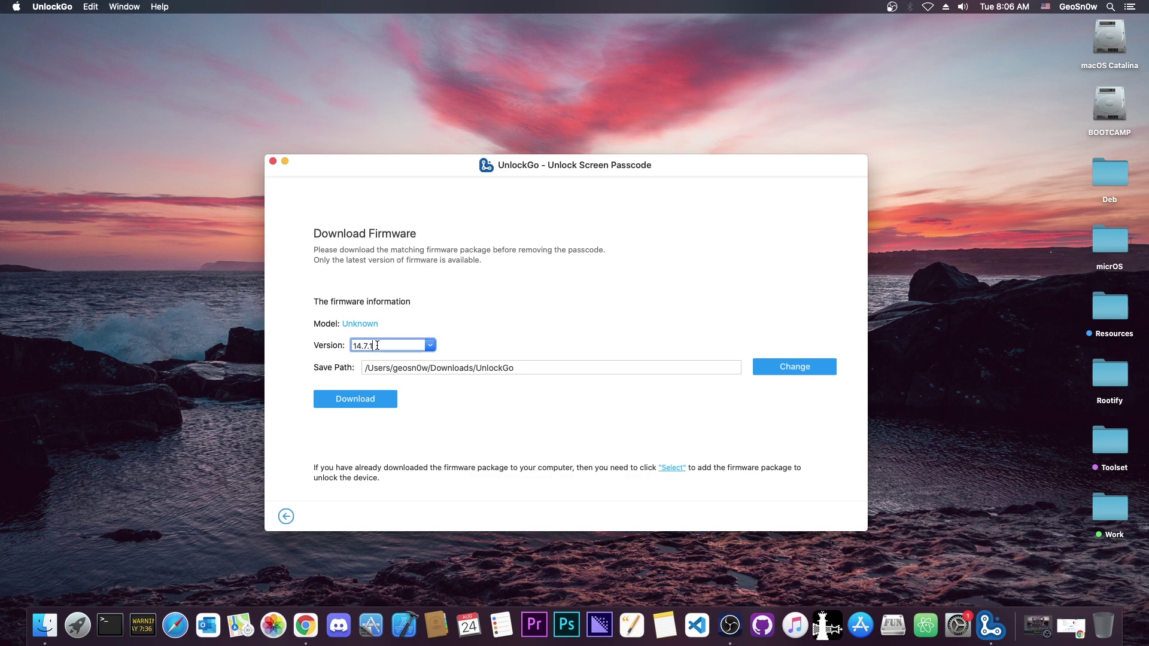
{"action": "left_click", "coordinate": [430, 347]}
{"action": "left_click", "coordinate": [422, 361]}
{"action": "left_click", "coordinate": [335, 402]}
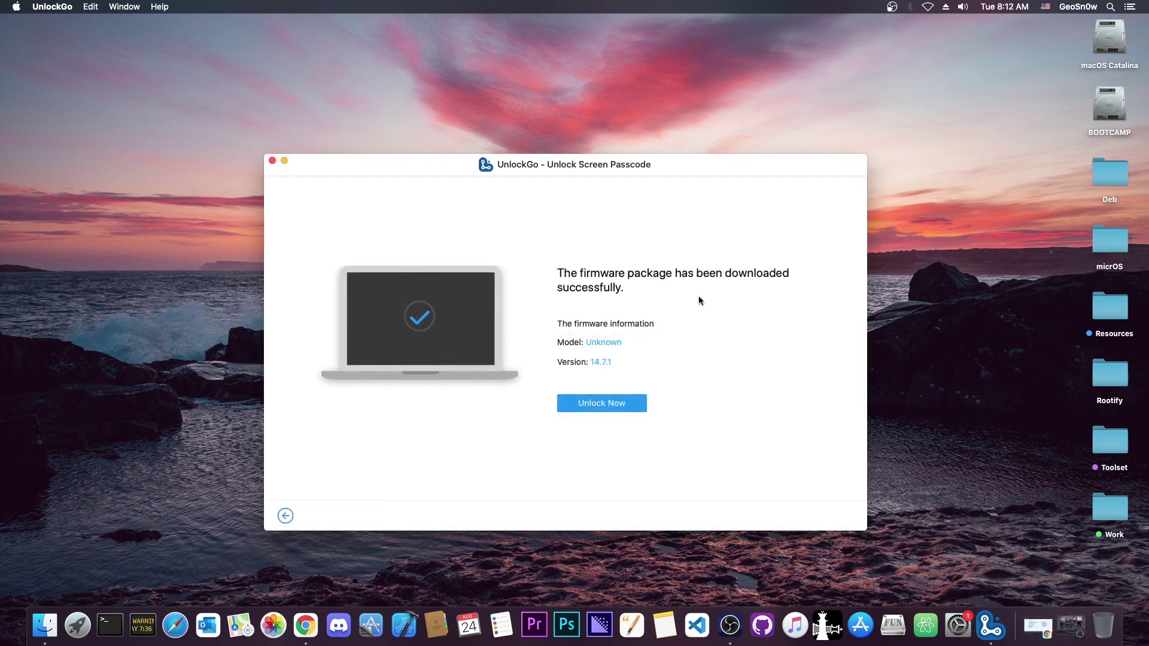
Start unlocking the iPhone with the downloaded firmware.
{"action": "left_click", "coordinate": [616, 408]}
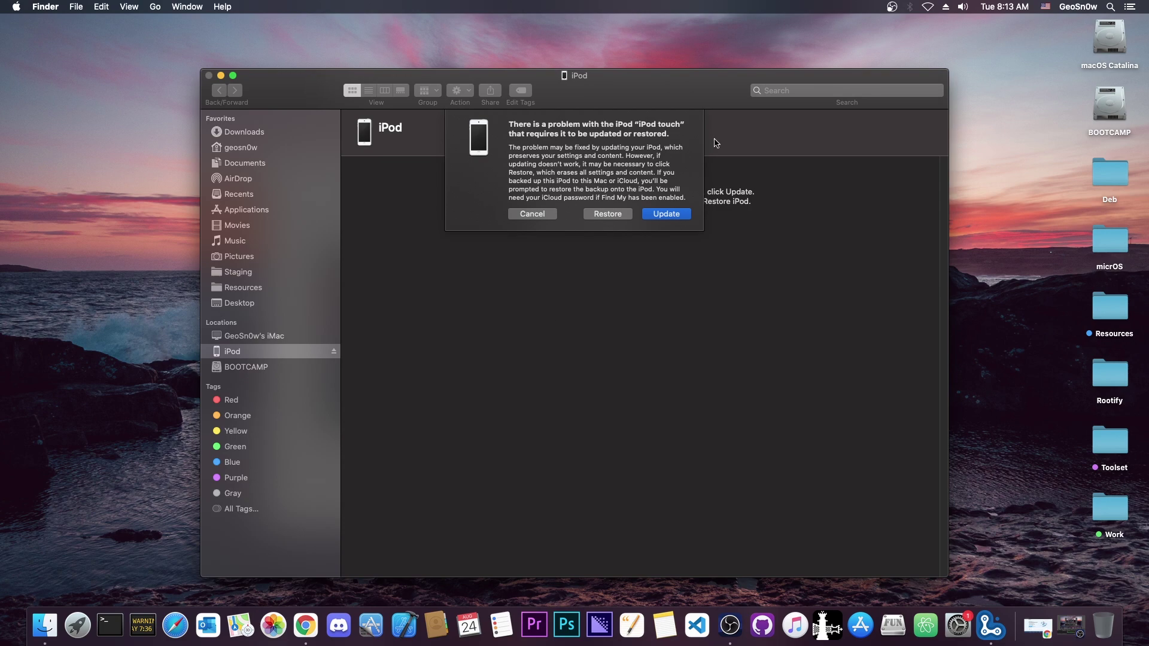
Cancel the Finder iPod update alert and return to UnlockGo's unlocking progress.
{"action": "left_click", "coordinate": [532, 216]}
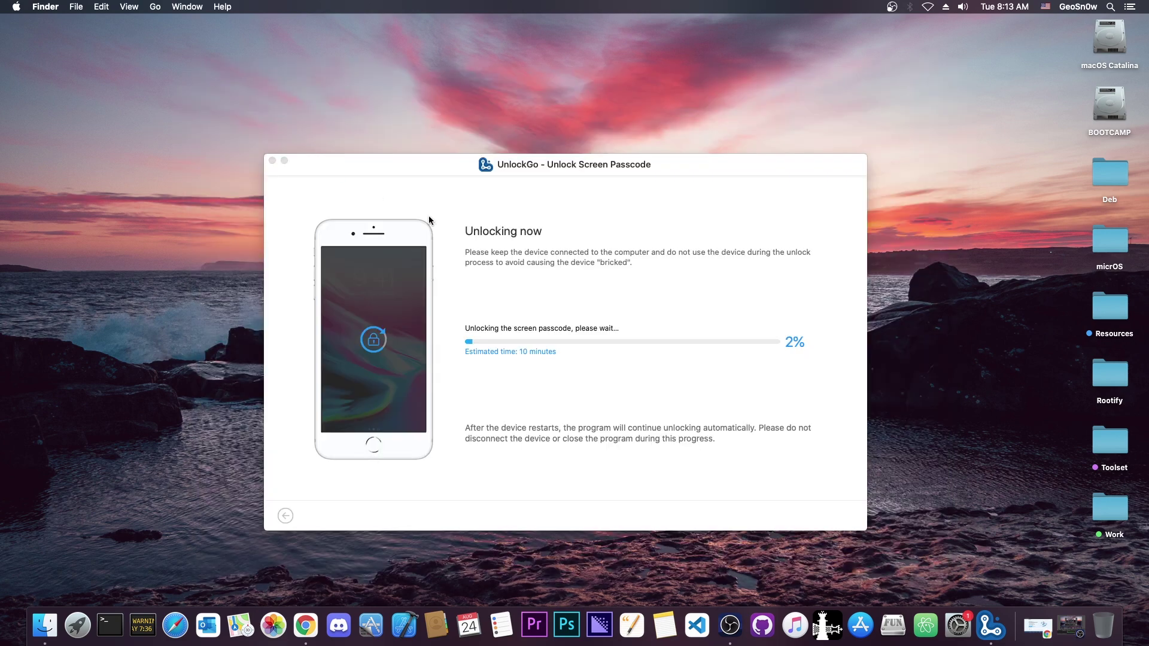
{"action": "left_click", "coordinate": [429, 220]}
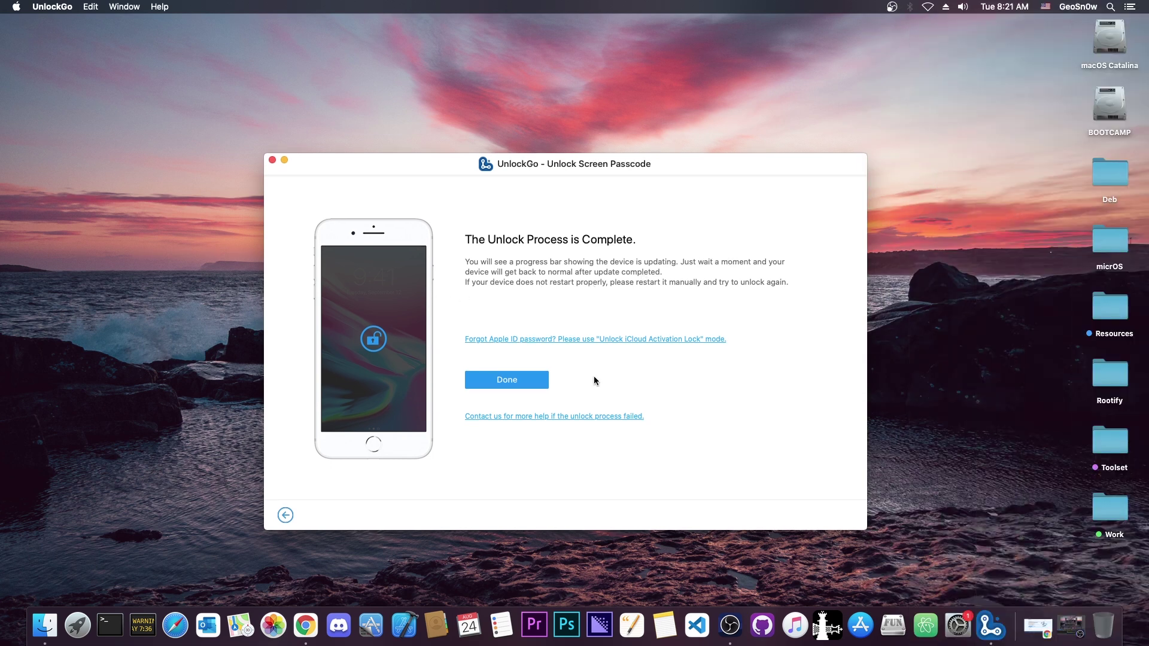
Confirm the 'Unlock Process is Complete' screen with Done.
{"action": "left_click", "coordinate": [514, 387]}
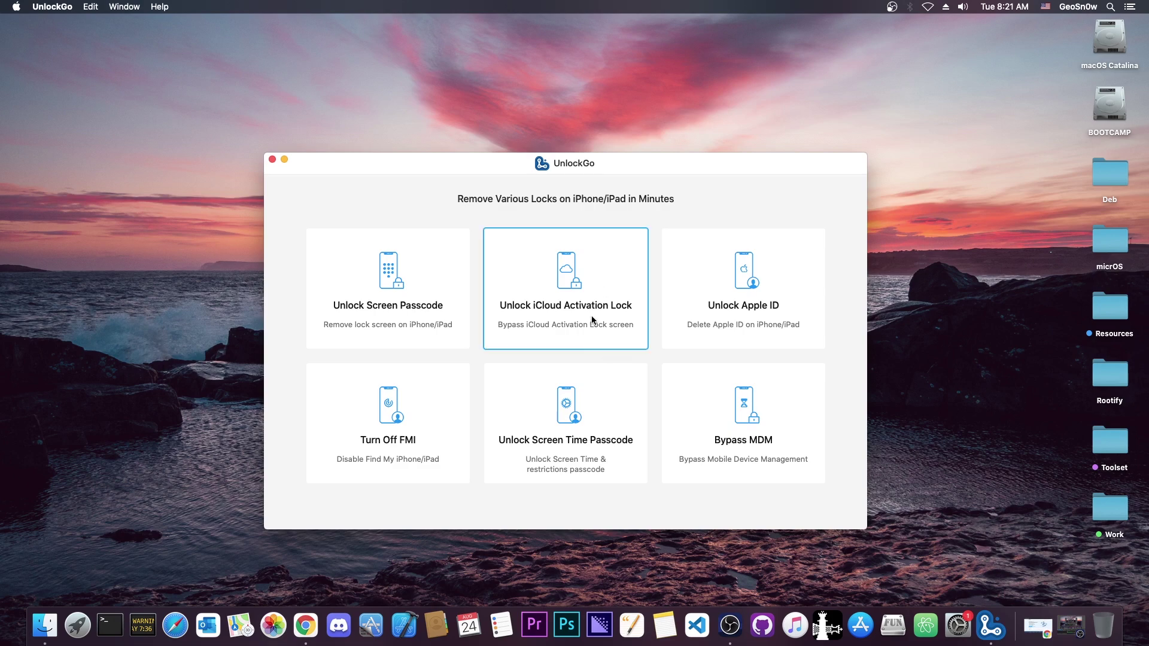
Preview the iCloud Activation Lock module and its Terms of Use, then go back.
{"action": "left_click", "coordinate": [579, 297]}
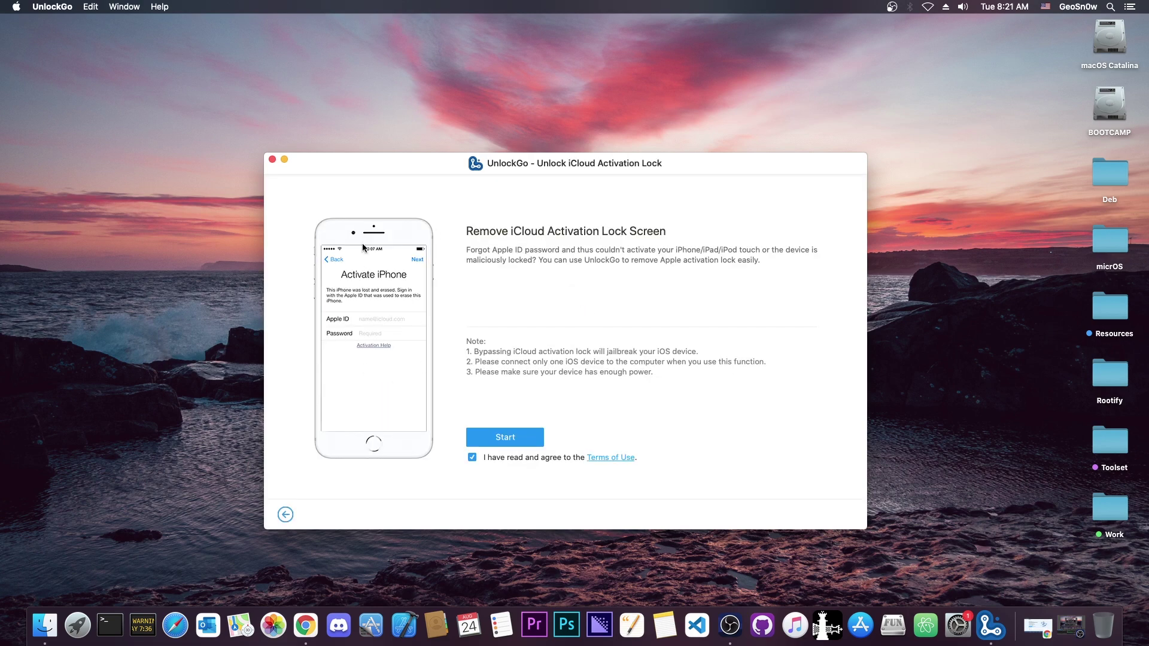
{"action": "left_click", "coordinate": [611, 457]}
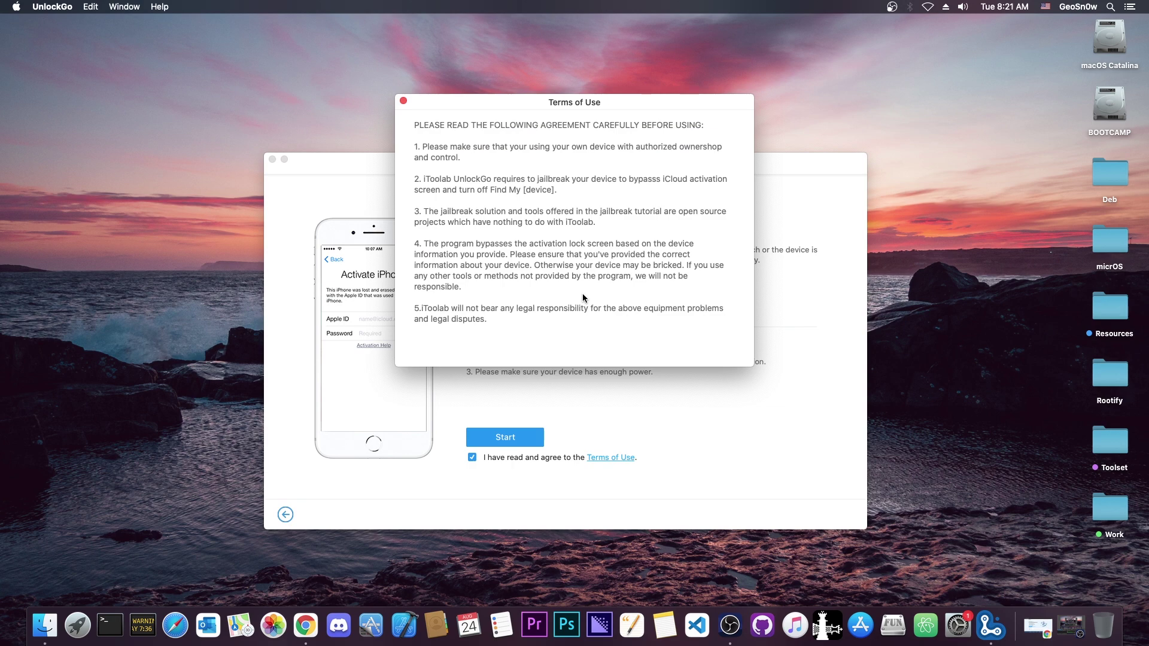
{"action": "left_click", "coordinate": [404, 103]}
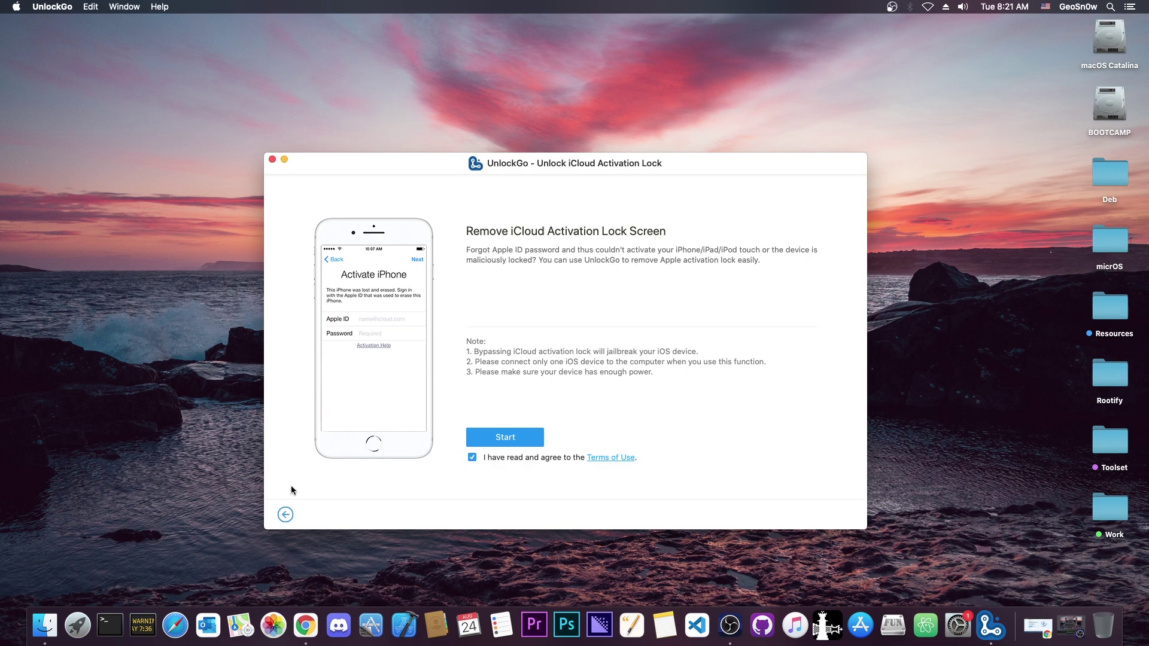
{"action": "left_click", "coordinate": [286, 515]}
Bypass MDM successfully, open the Screen Time Passcode module, then close UnlockGo.
{"action": "left_click", "coordinate": [735, 420]}
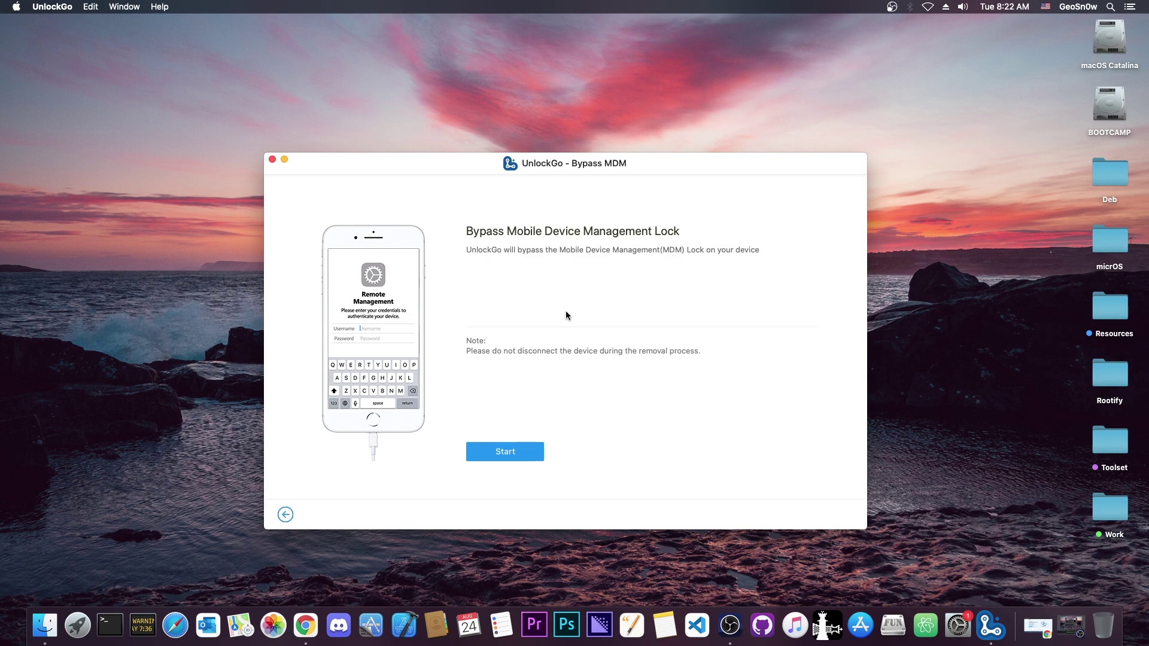
{"action": "left_click", "coordinate": [499, 454]}
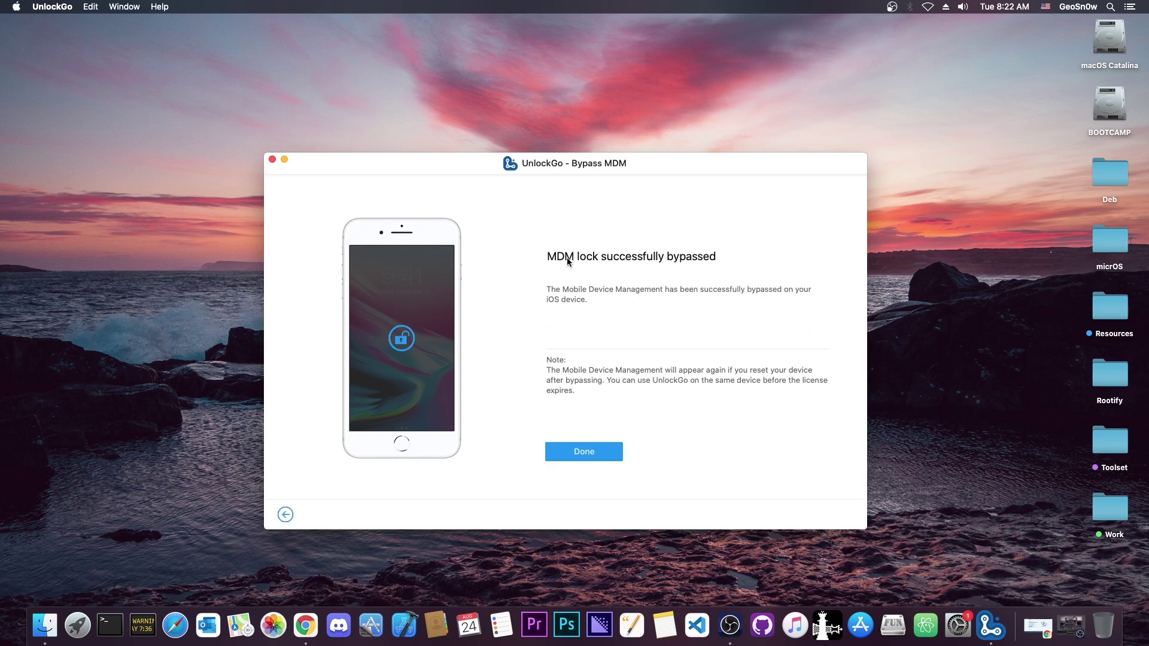
{"action": "left_click", "coordinate": [593, 452]}
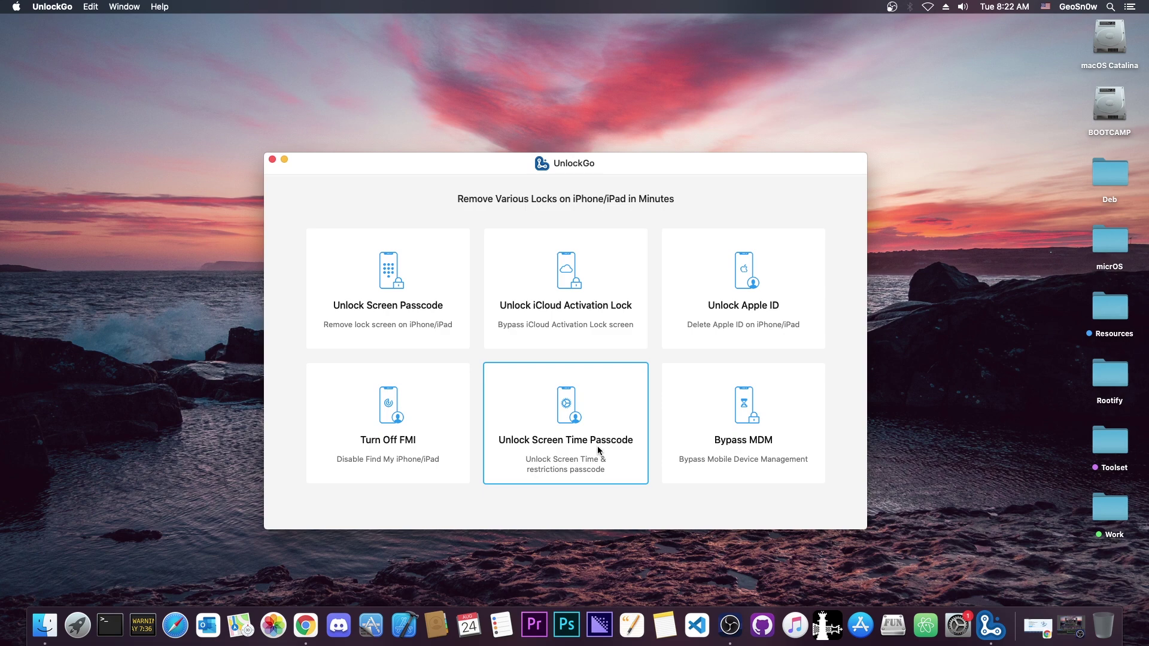
{"action": "left_click", "coordinate": [590, 446]}
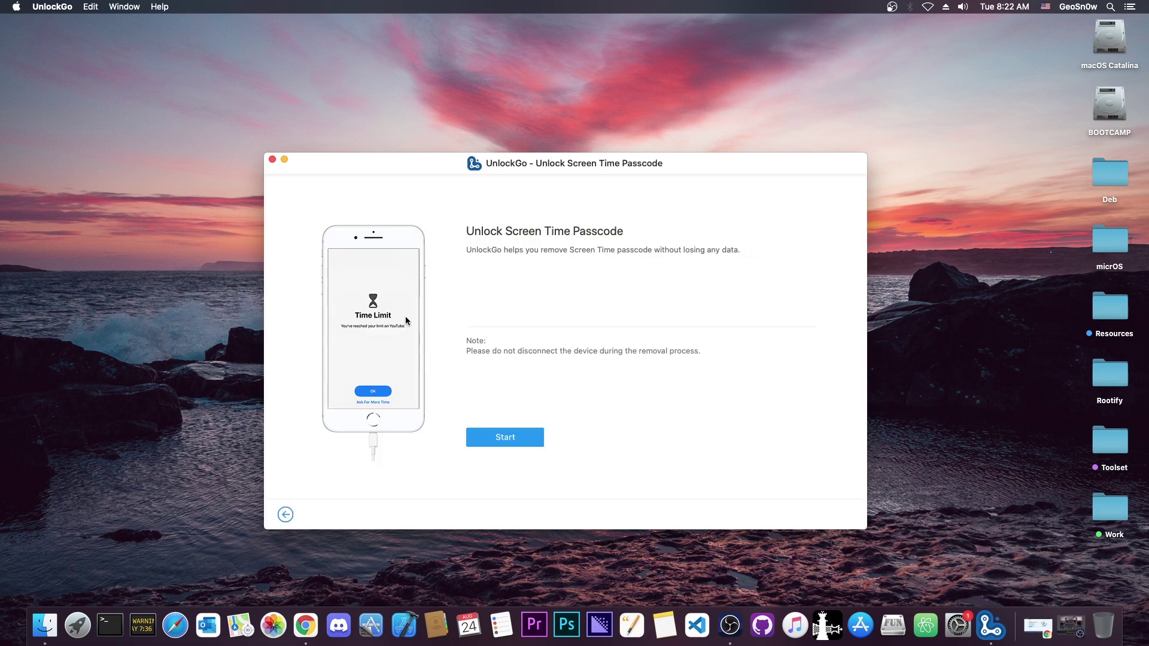
{"action": "left_click", "coordinate": [273, 161]}
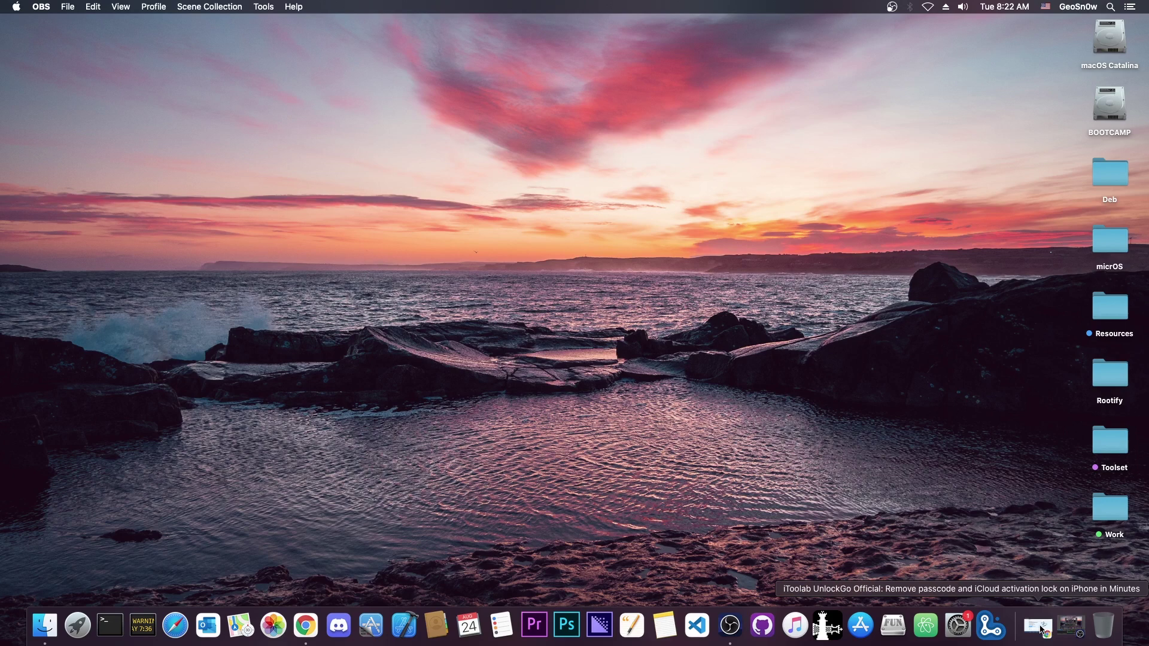
Start a new QuickTime movie recording using the iPod touch as the camera.
{"action": "left_click", "coordinate": [1039, 626]}
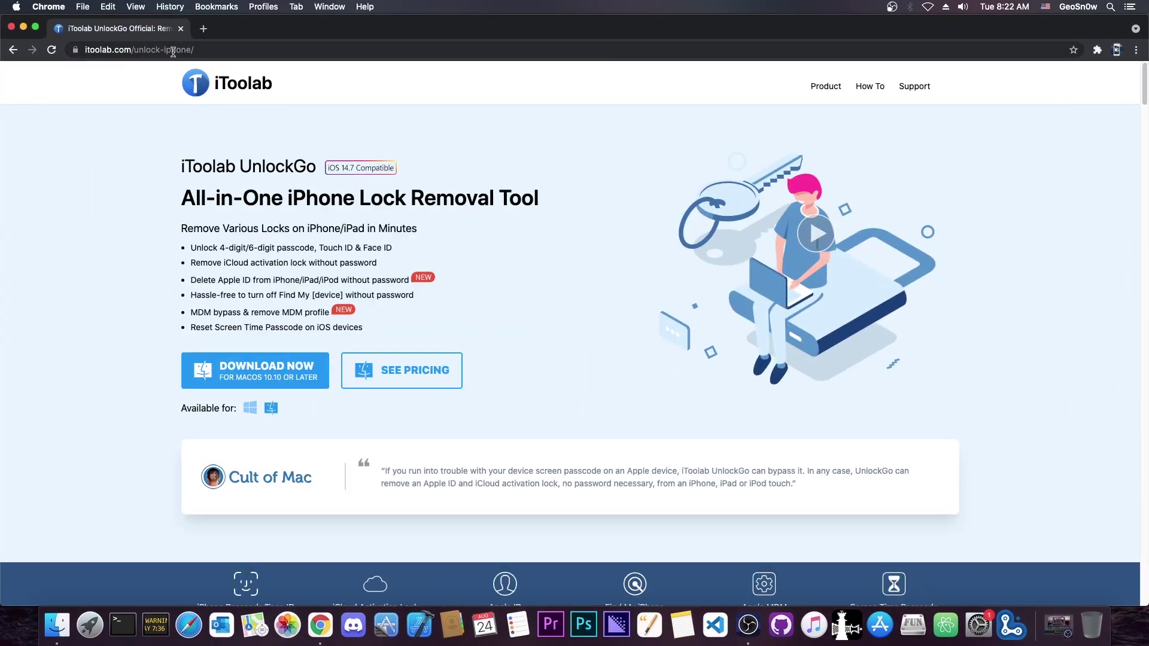
{"action": "mouse_move", "coordinate": [826, 86]}
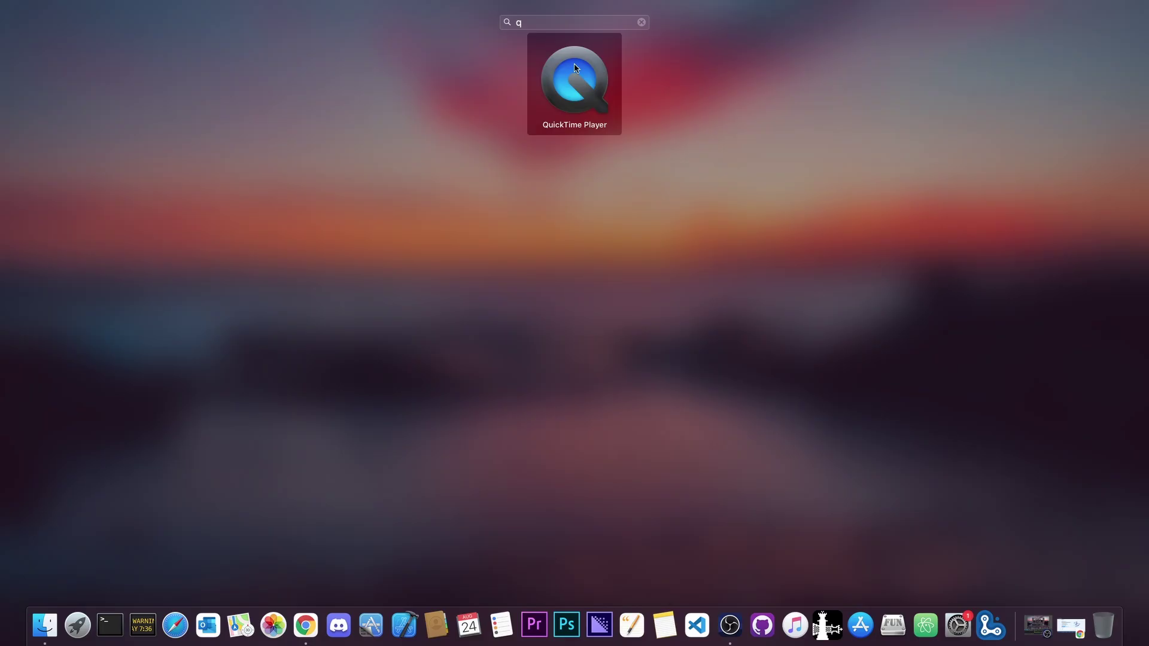
{"action": "left_click", "coordinate": [574, 68]}
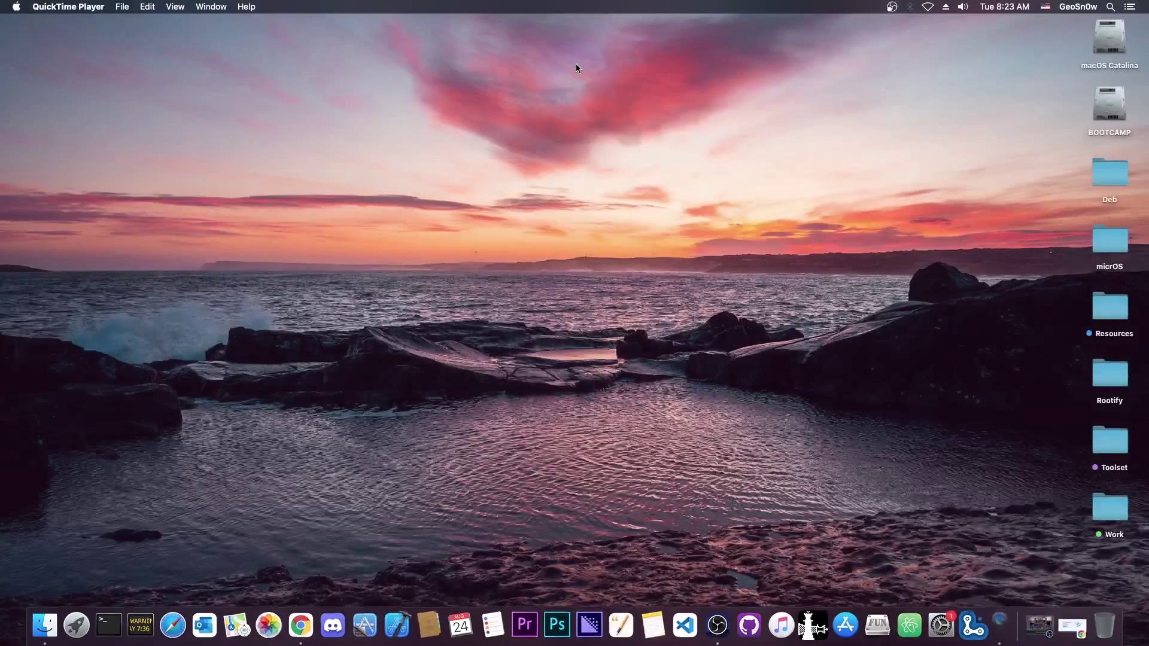
{"action": "left_click", "coordinate": [129, 9]}
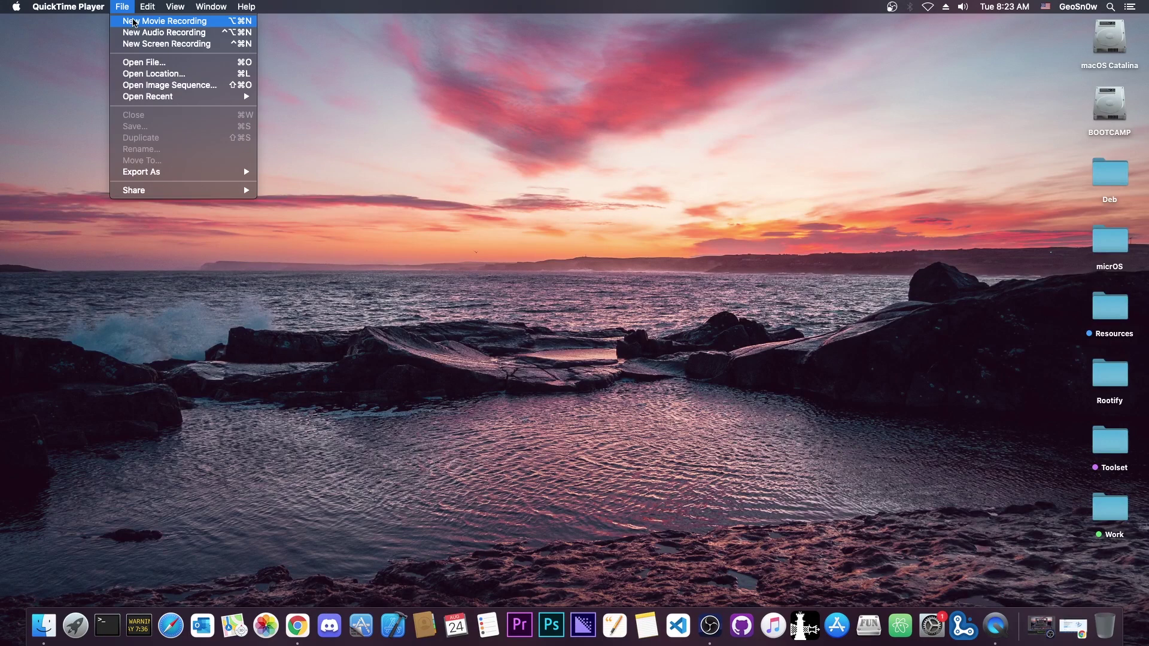
{"action": "left_click", "coordinate": [154, 21]}
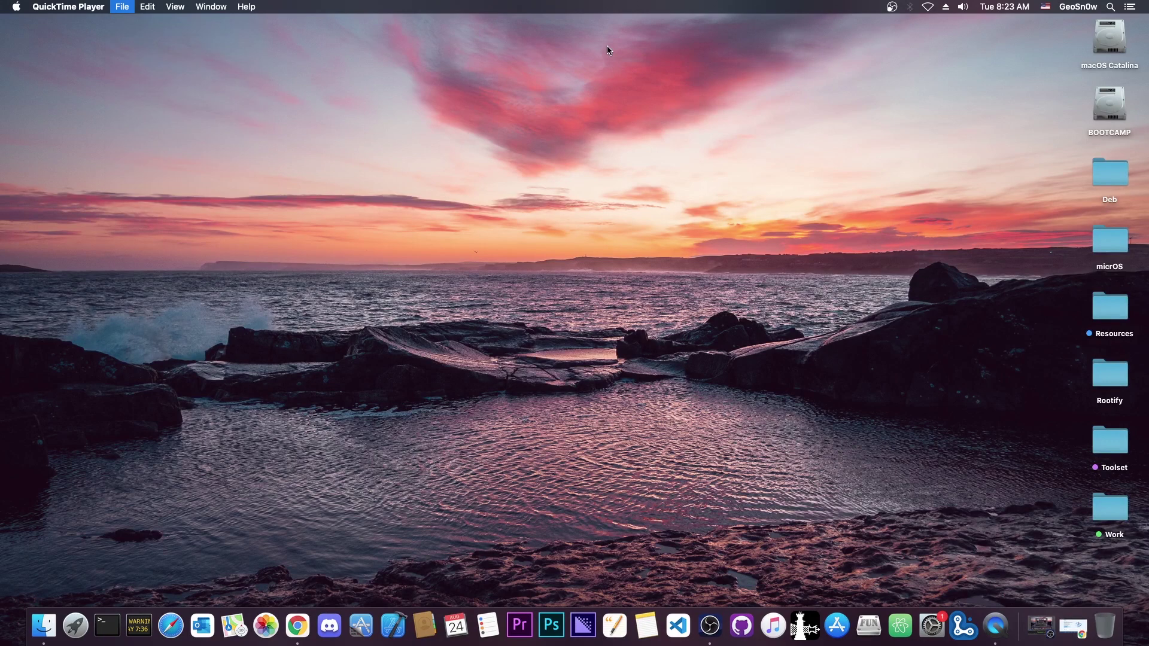
{"action": "left_click", "coordinate": [530, 109]}
{"action": "left_click", "coordinate": [559, 143]}
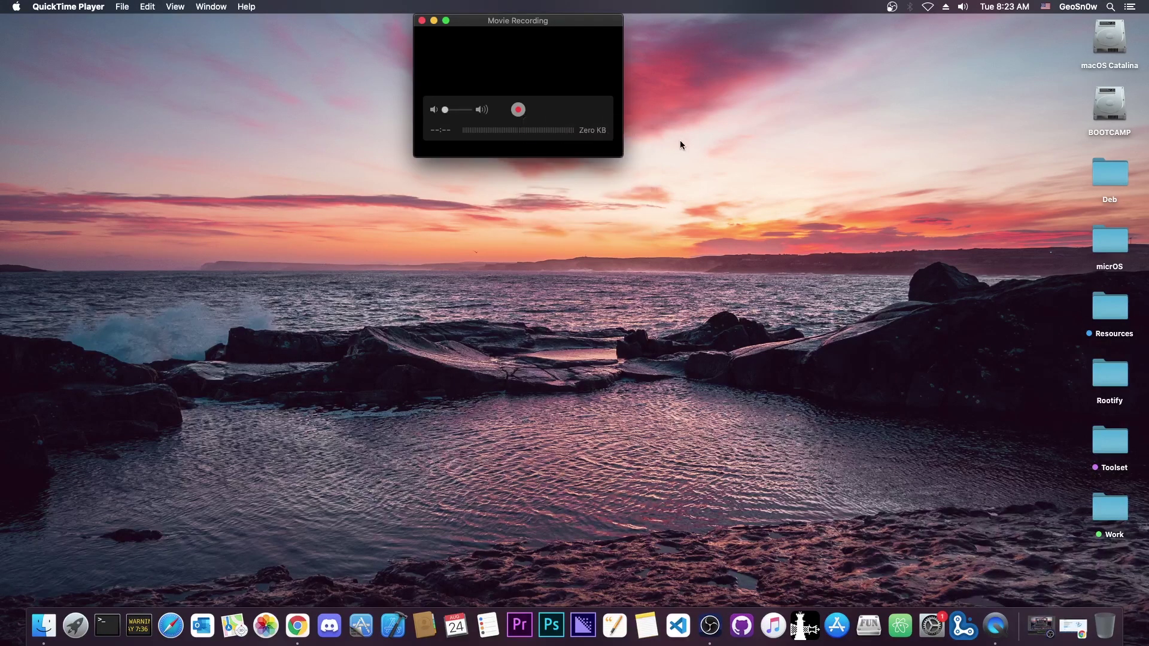